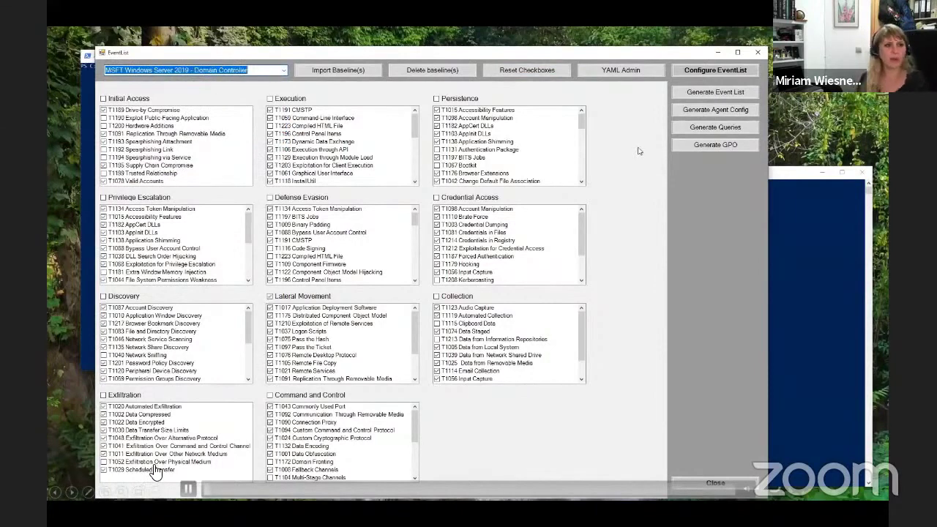
Step: Open the query generation options, and show the Downloads folder in File Explorer
click(703, 128)
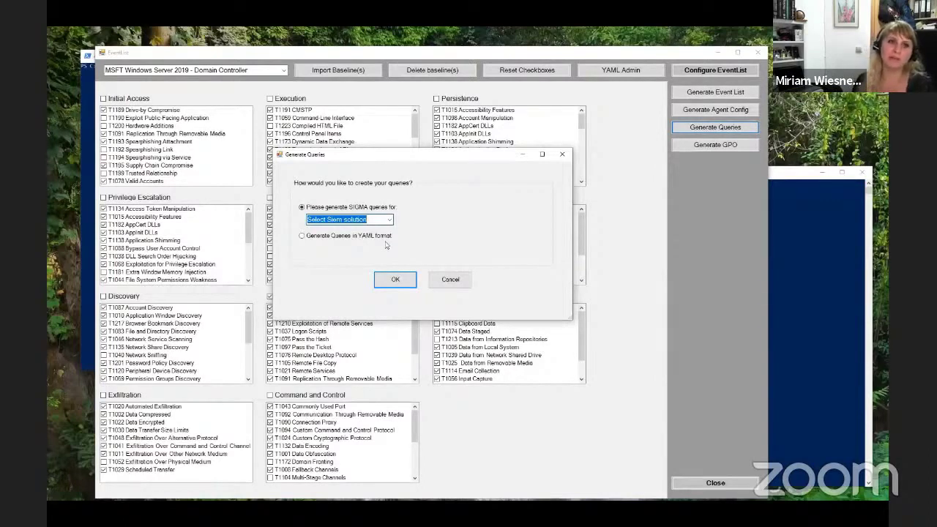
mouse_move(192, 489)
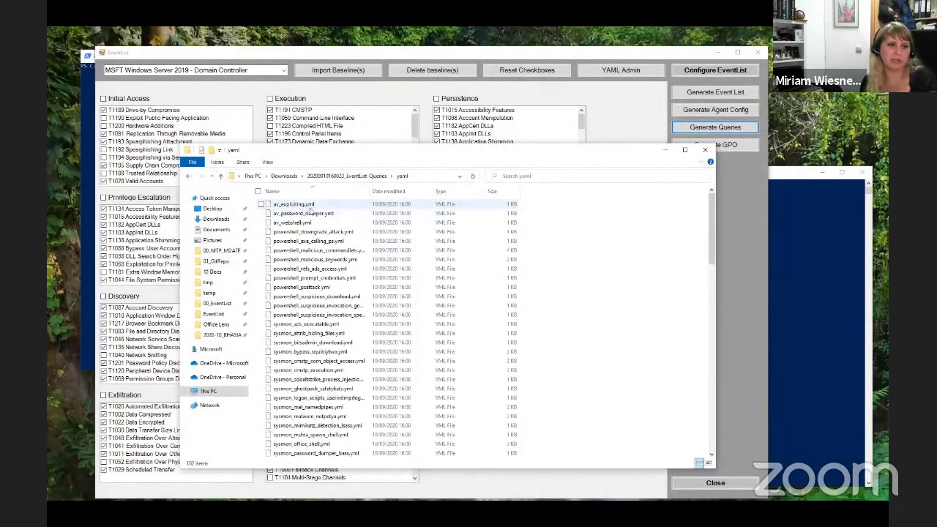
click(285, 176)
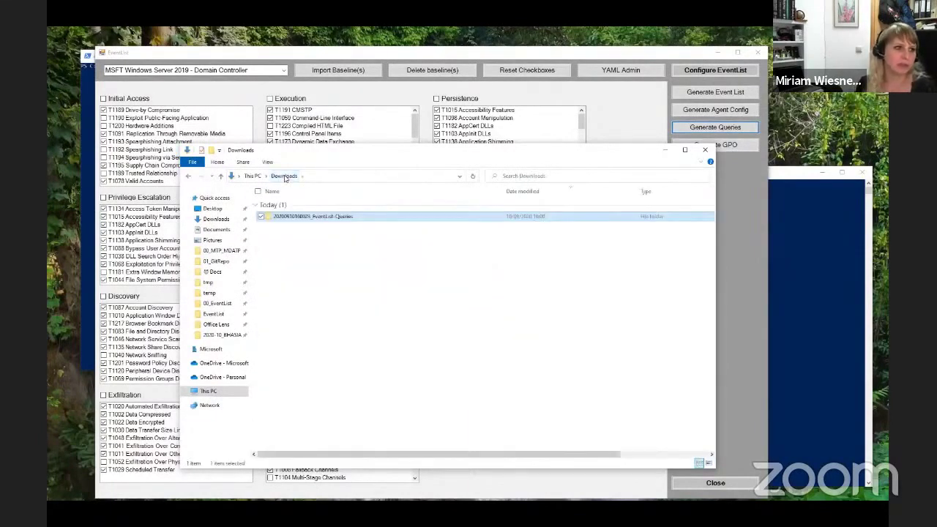
Step: In EventList, generate the queries in YAML format and save them in the Downloads folder
click(375, 56)
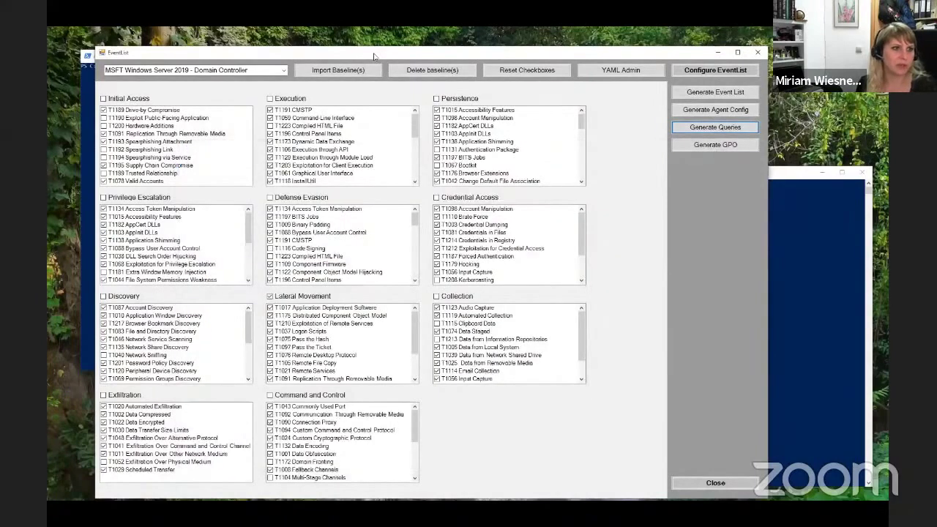
click(694, 128)
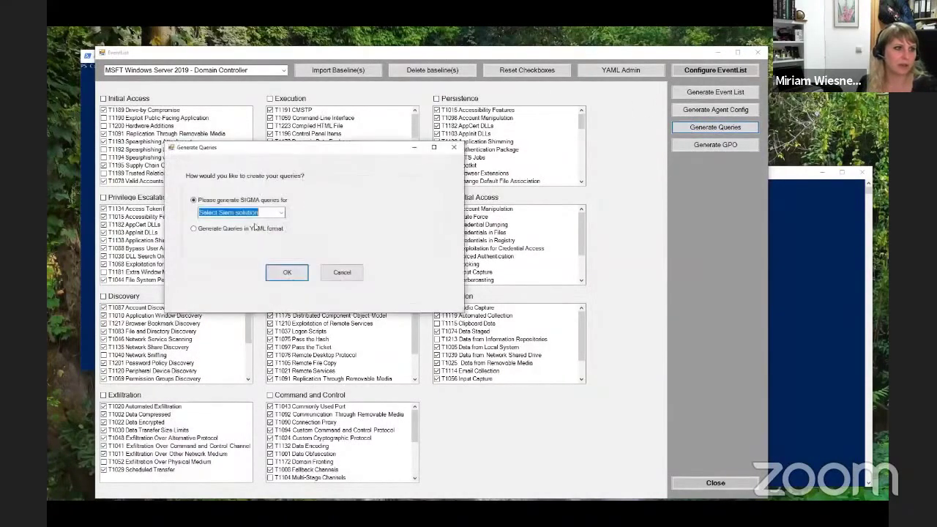
click(246, 228)
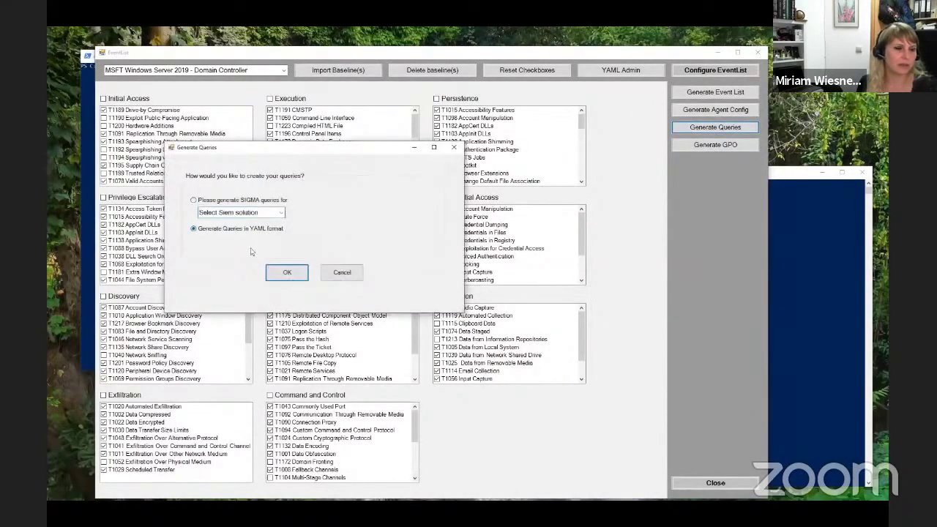
click(287, 273)
click(442, 333)
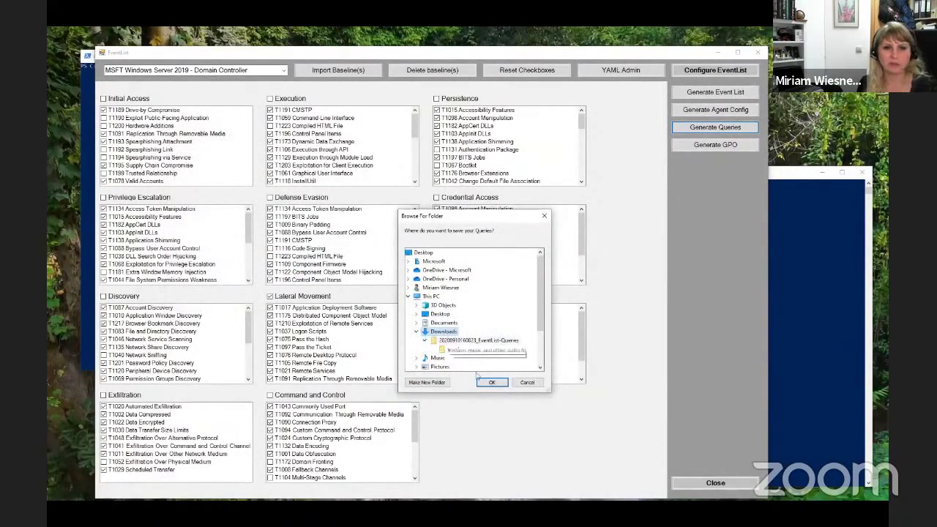
click(488, 383)
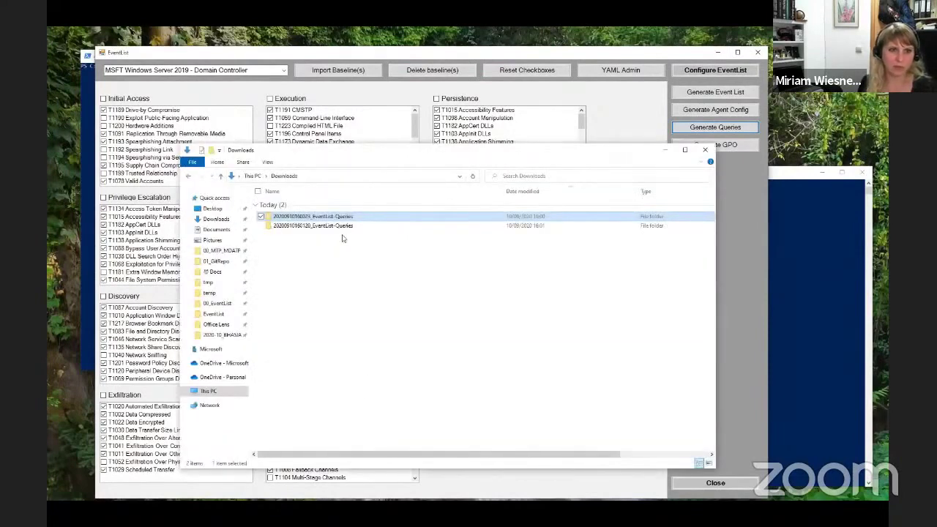
click(338, 227)
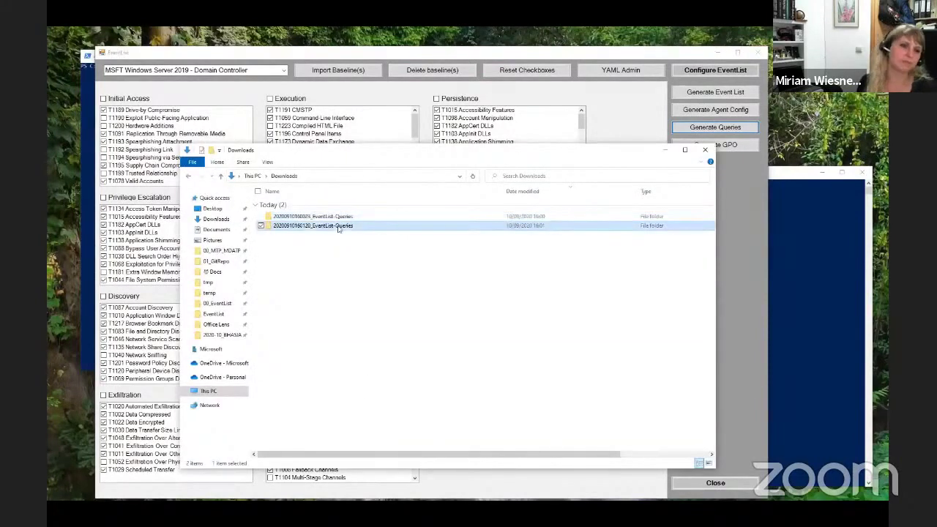
double_click(339, 227)
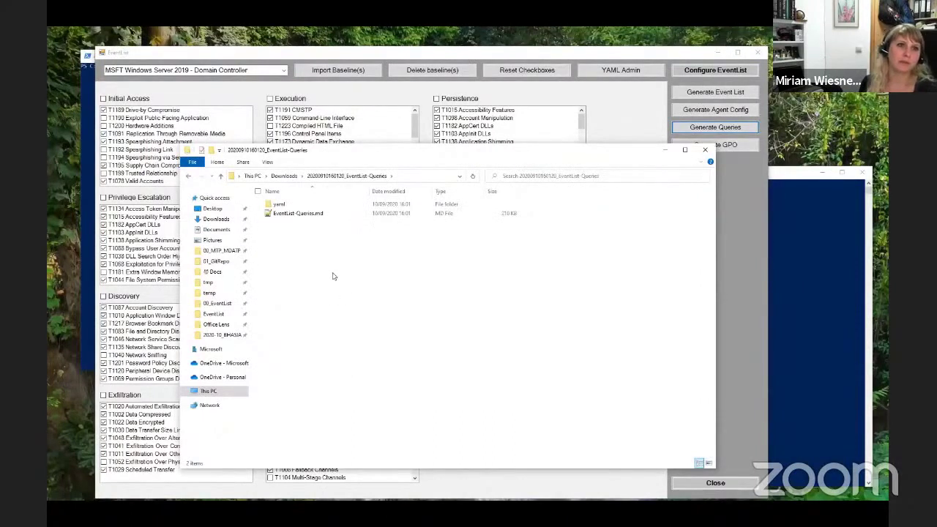
click(288, 215)
double_click(286, 215)
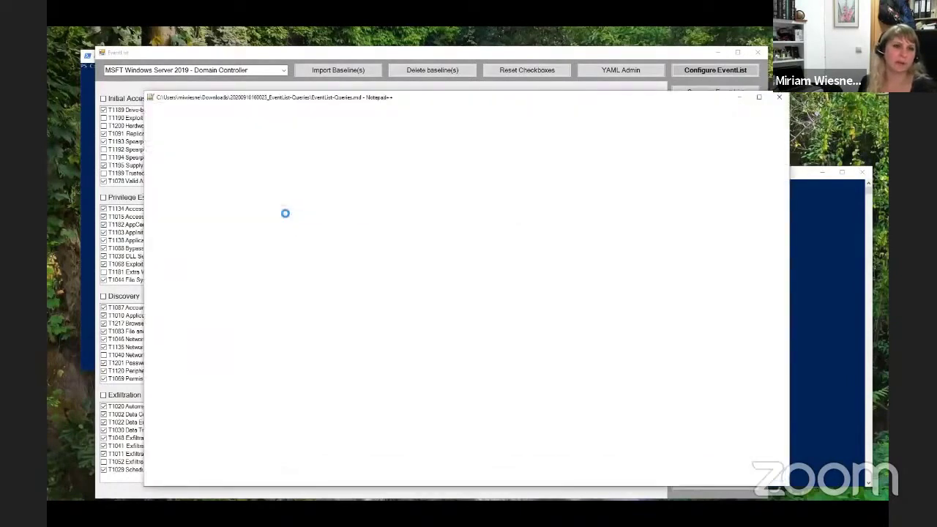
Step: Review the YAML block of the Admin User Remote Logon query and the exported files in the yaml subfolder
drag(232, 387, 167, 222)
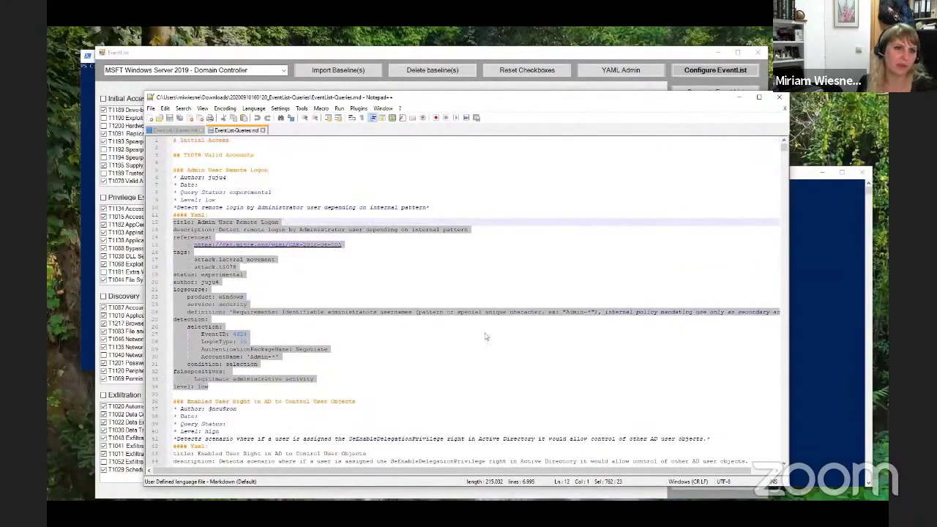
click(455, 289)
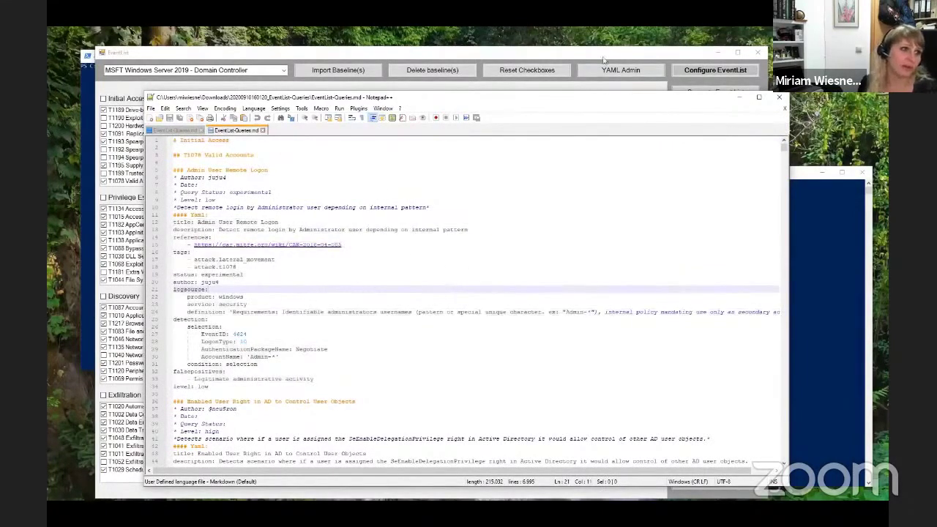
click(778, 97)
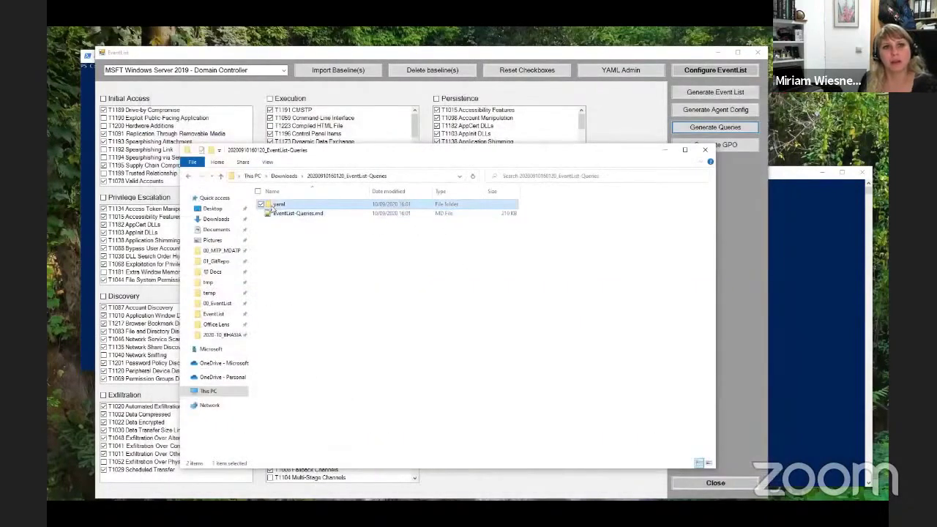
double_click(280, 204)
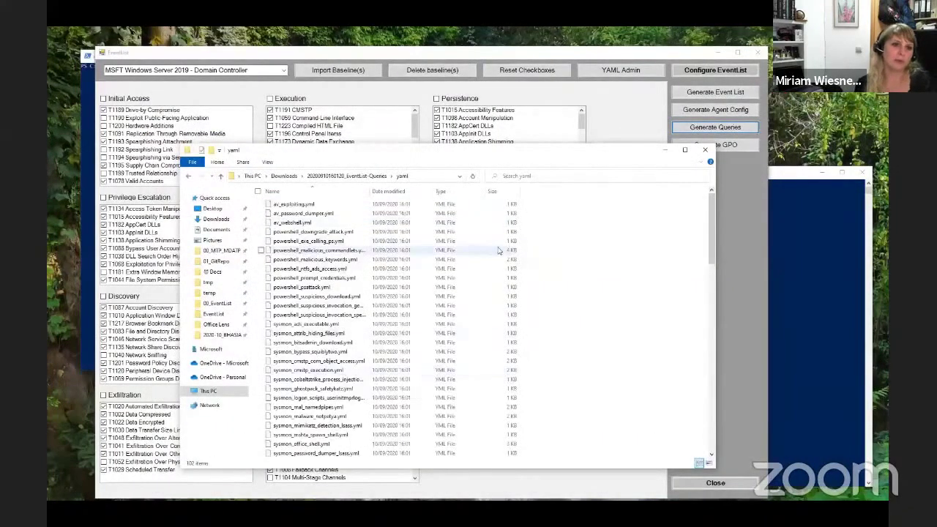
Step: In the EventList configuration, enable the Sigma path and set it to the C:\temp\Sigma\tools folder
click(613, 123)
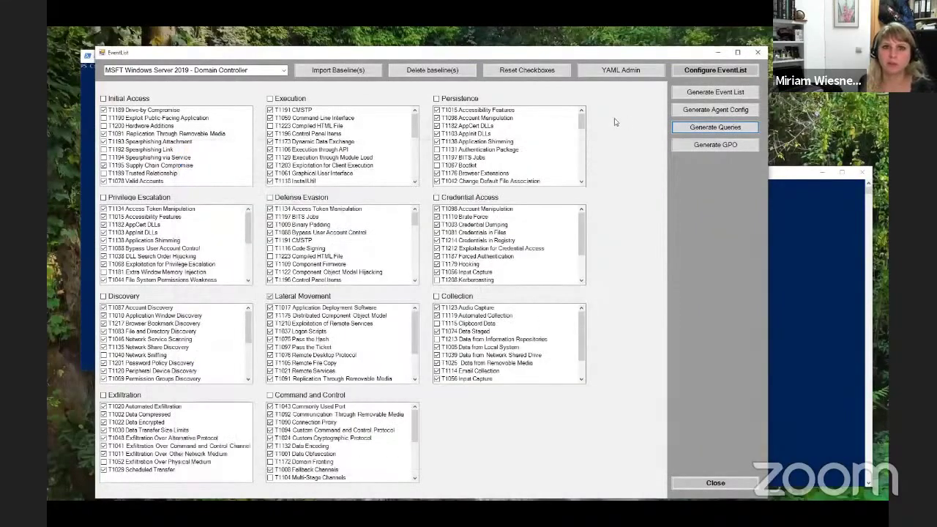
click(692, 70)
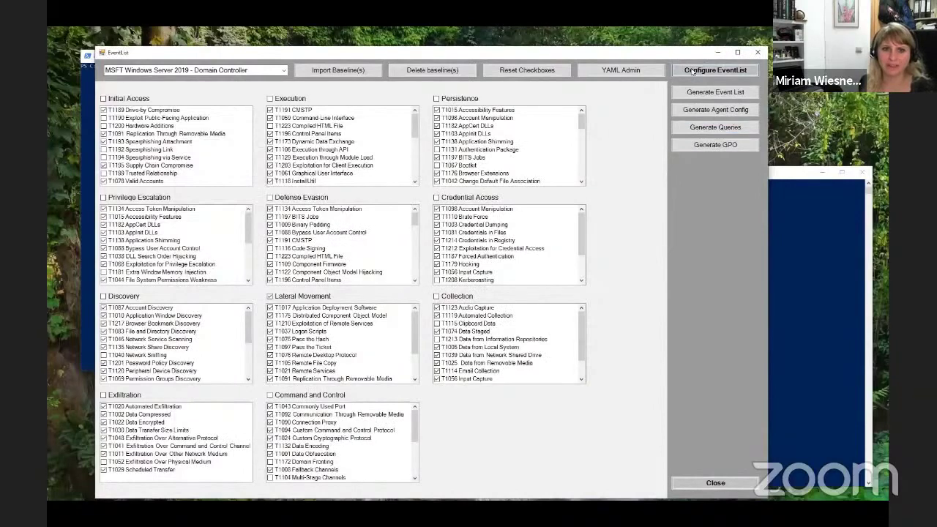
drag(184, 52, 412, 145)
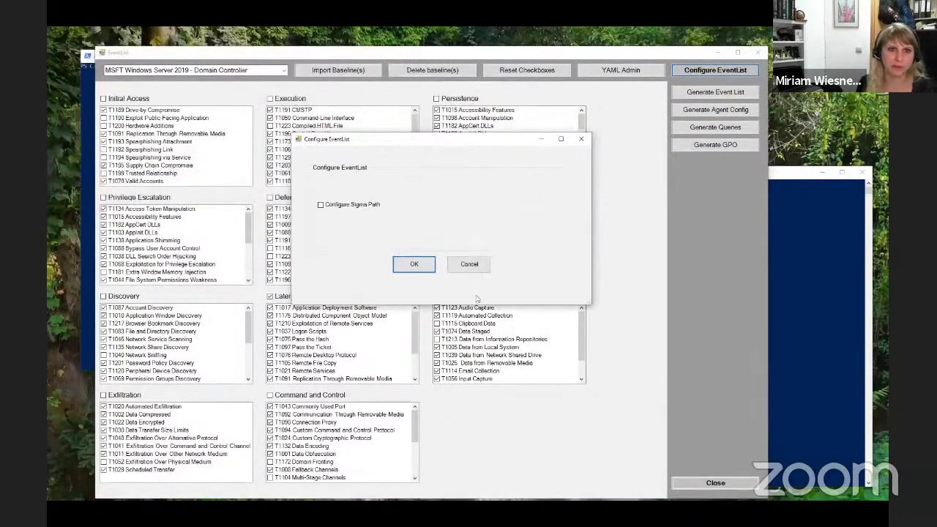
click(363, 209)
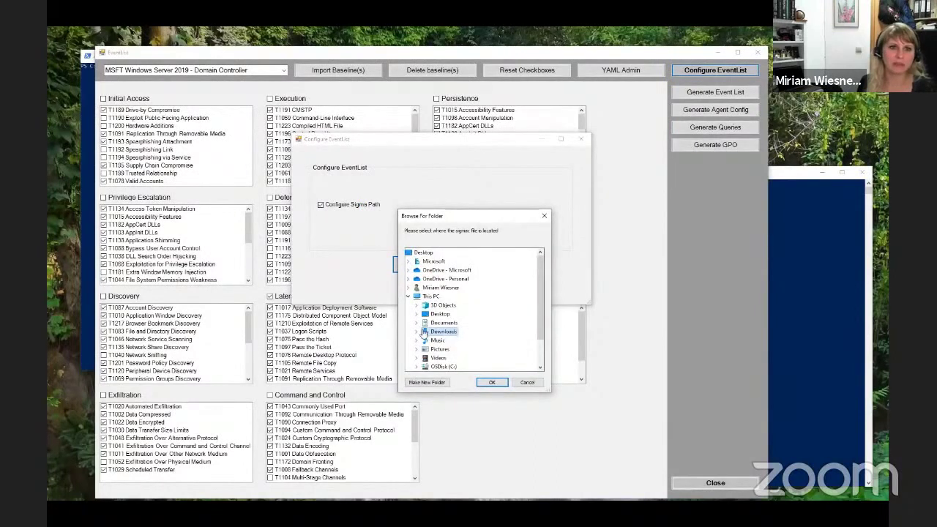
double_click(439, 366)
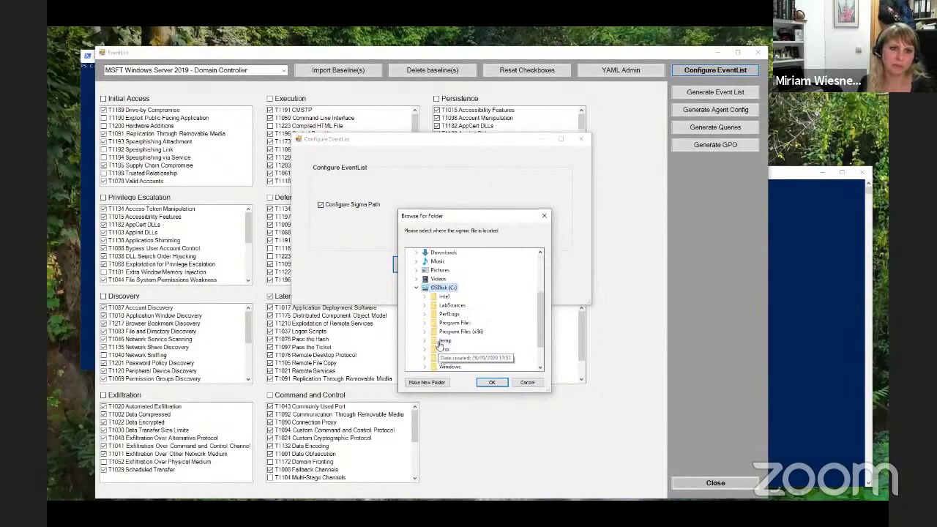
double_click(439, 342)
double_click(447, 334)
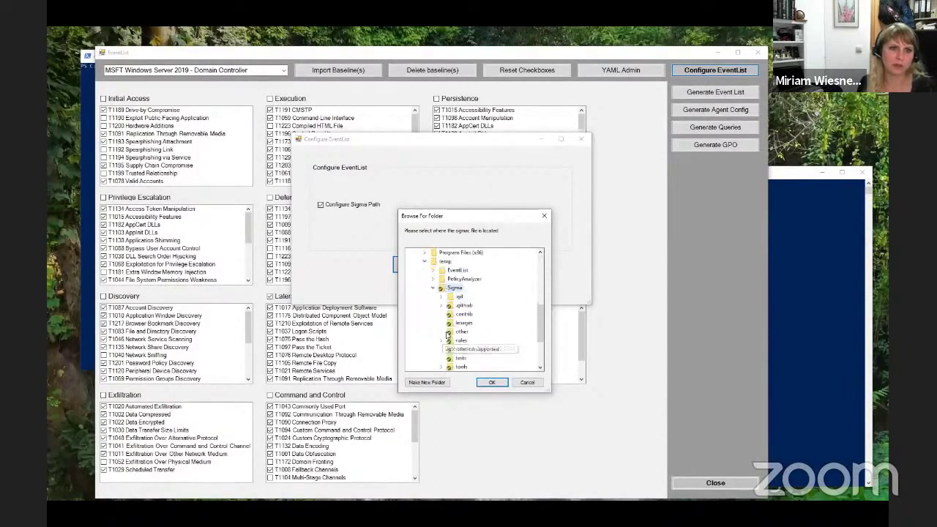
double_click(461, 365)
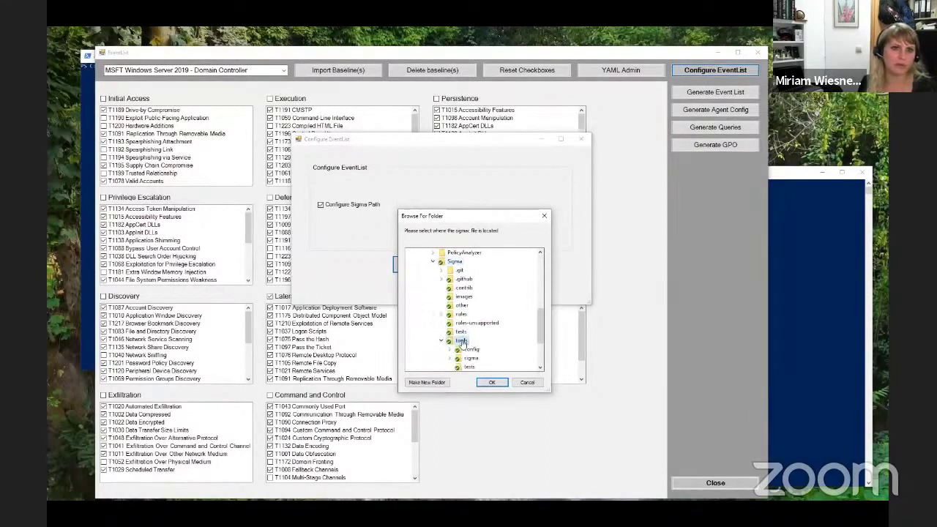
click(493, 382)
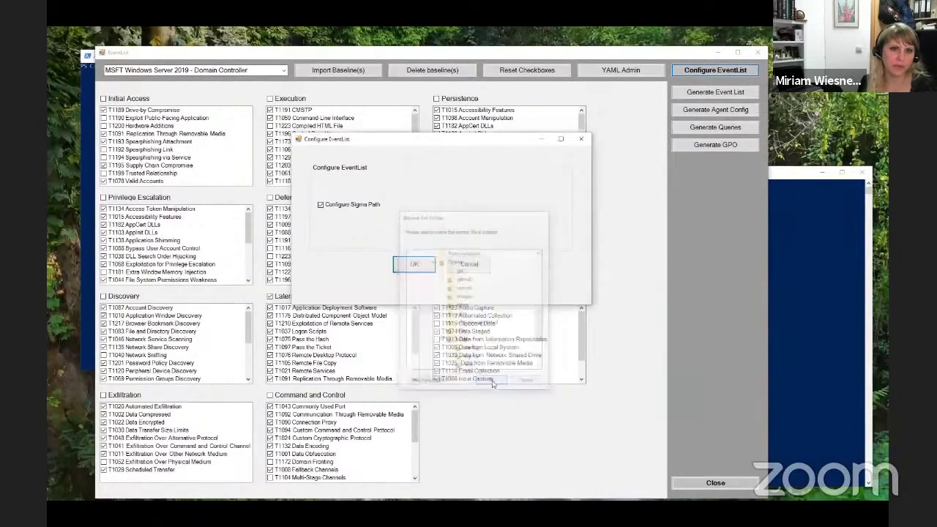
click(414, 264)
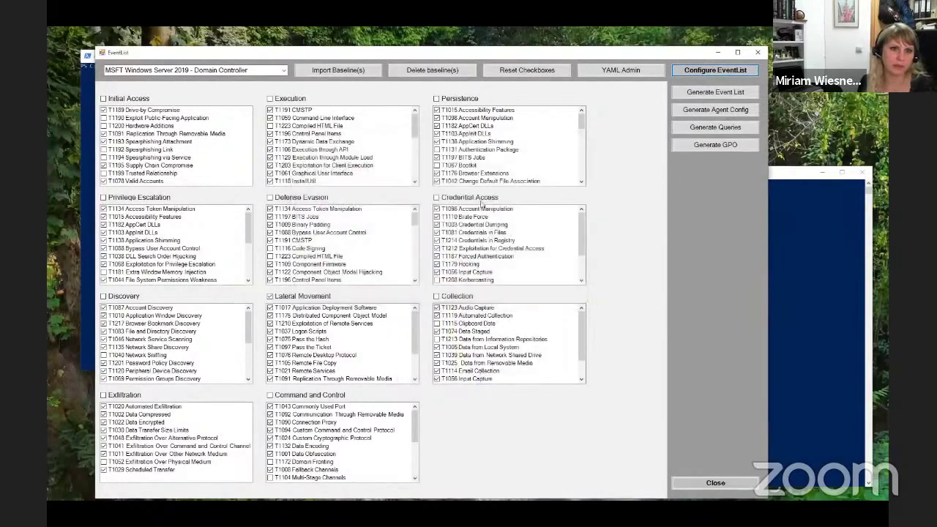
Step: Reopen the EventList configuration to check the Sigma path setting
click(708, 70)
drag(249, 58, 436, 164)
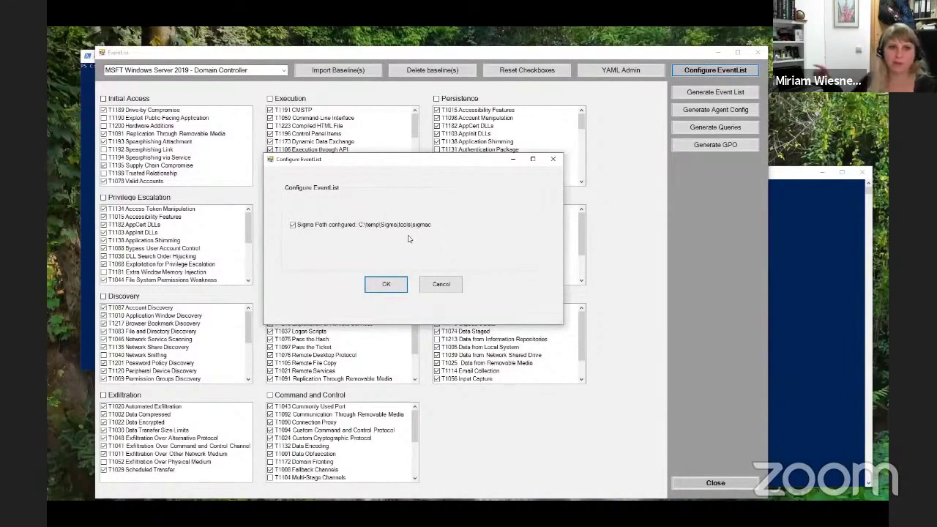
click(387, 285)
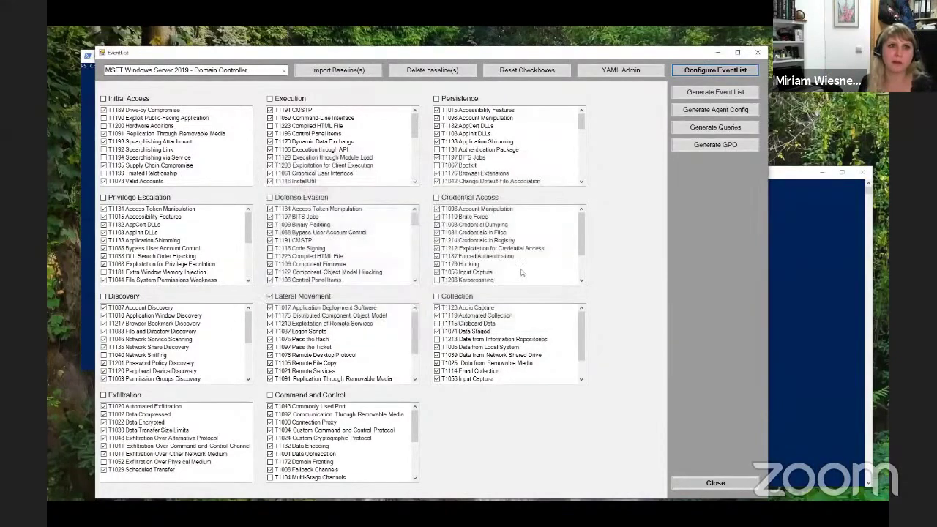
Step: Generate SIGMA queries for Splunk and save them in the Downloads folder
click(715, 128)
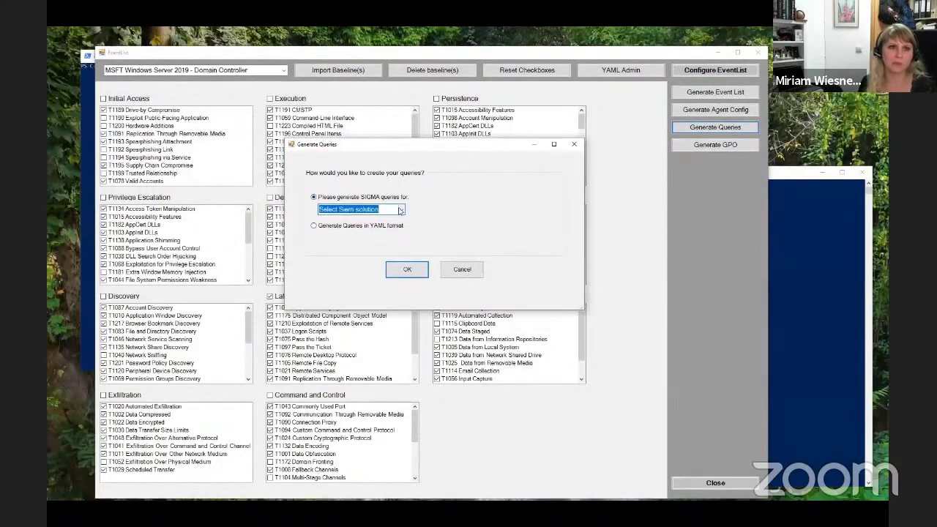
click(401, 209)
click(334, 333)
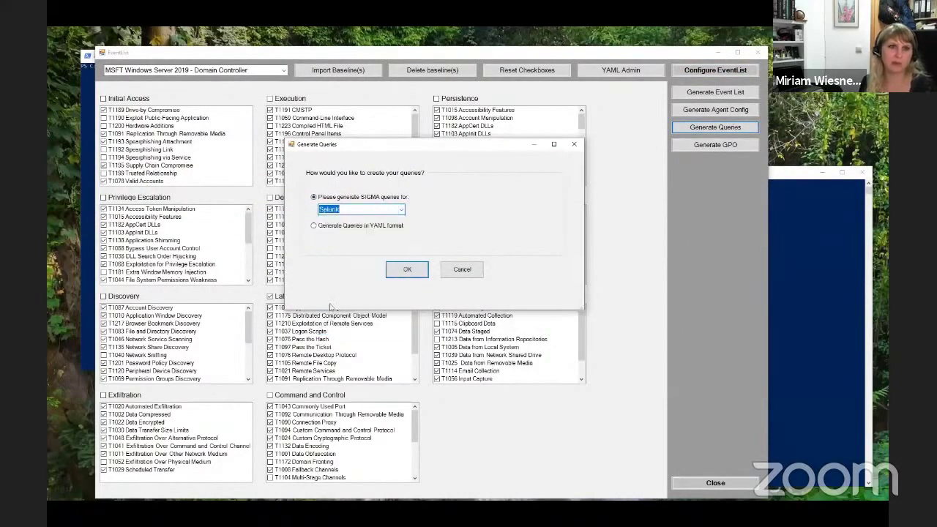
click(409, 270)
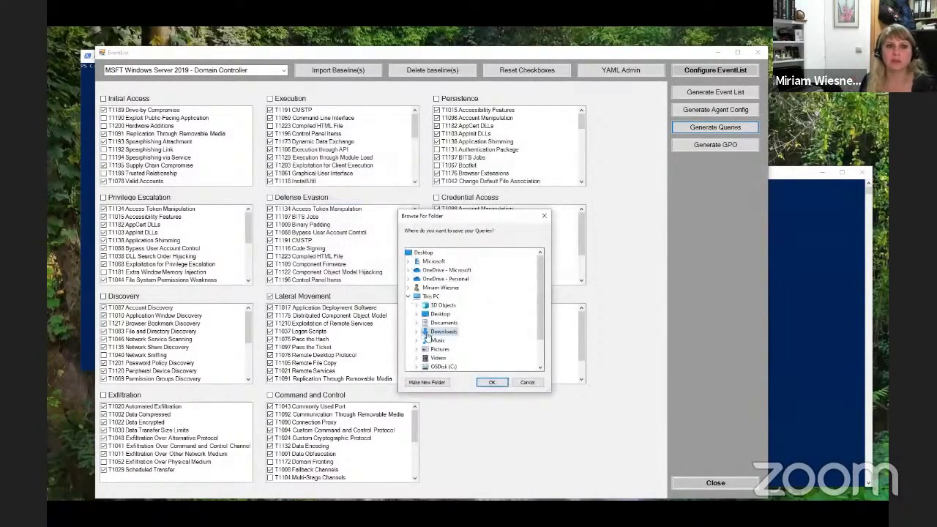
double_click(430, 334)
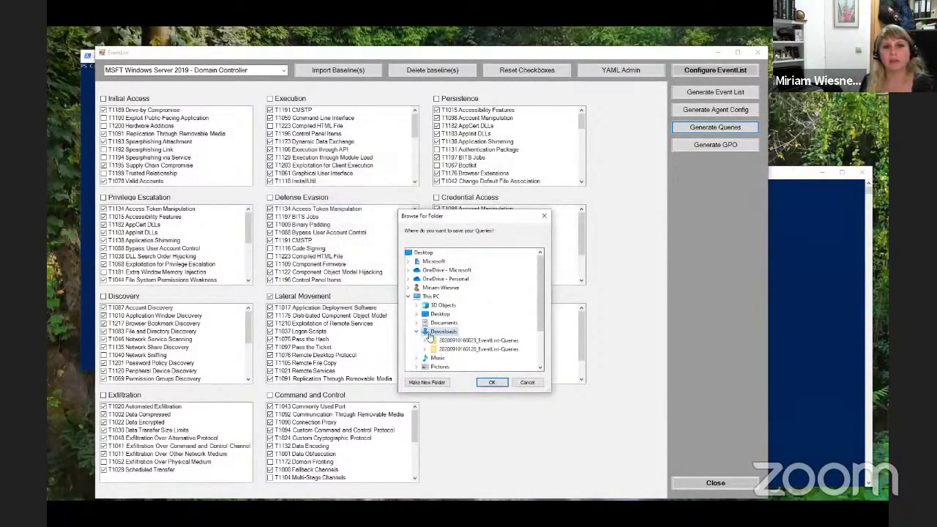
click(492, 383)
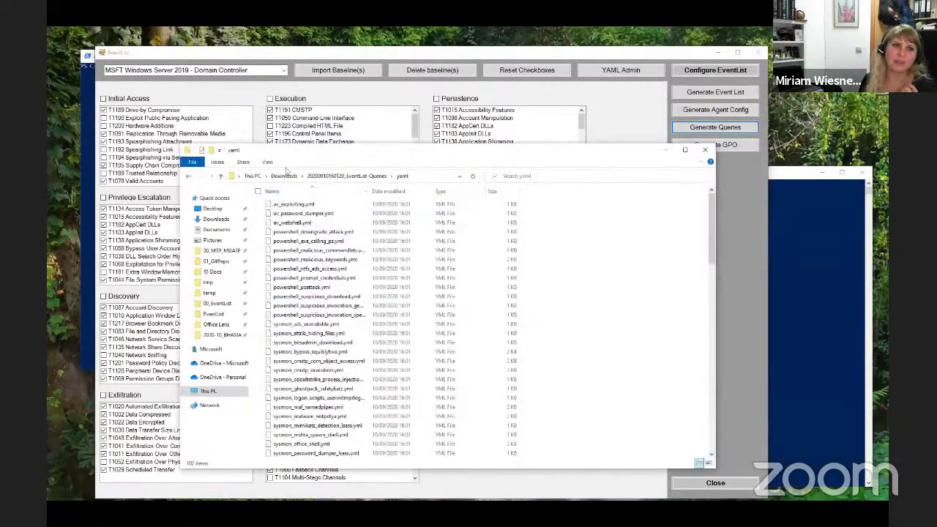
click(284, 176)
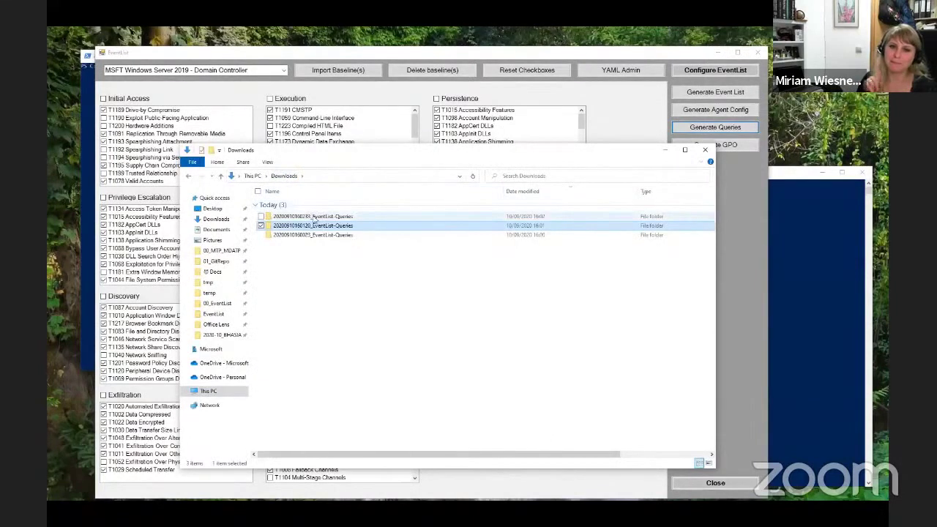
double_click(315, 217)
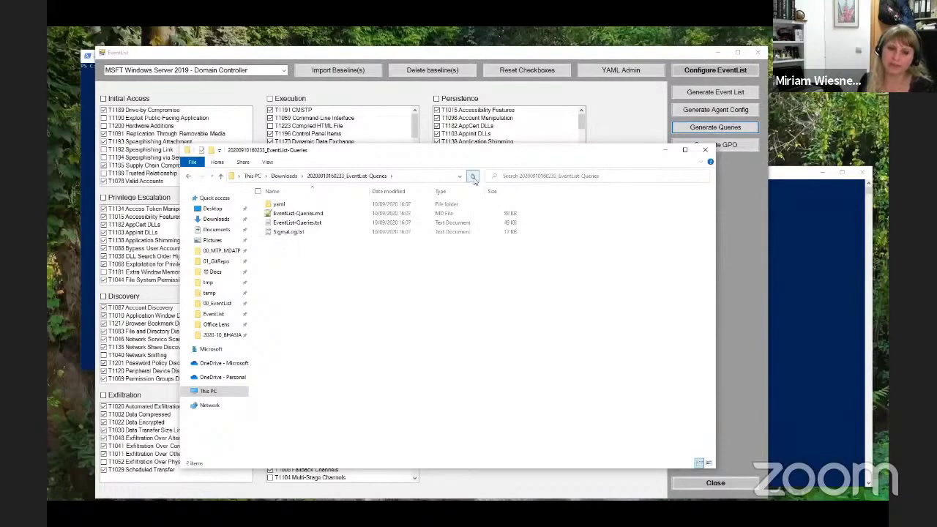
click(473, 177)
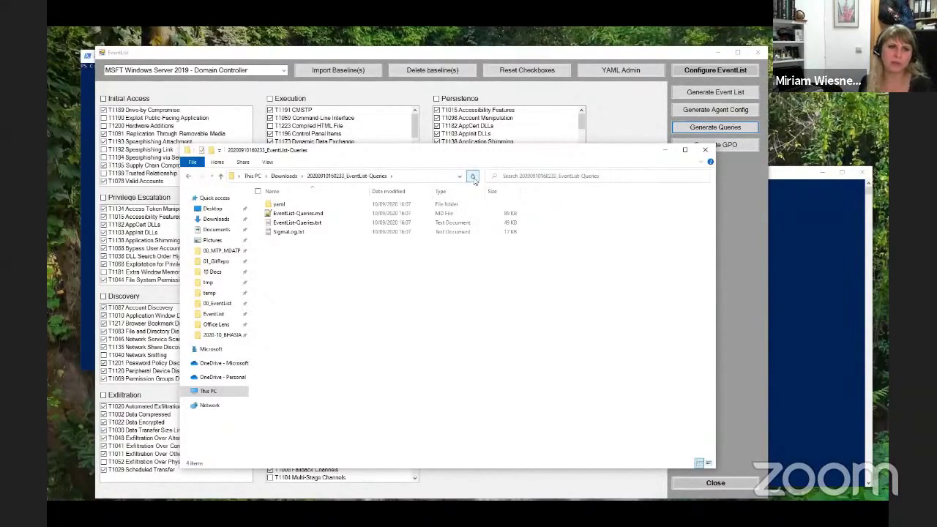
click(293, 213)
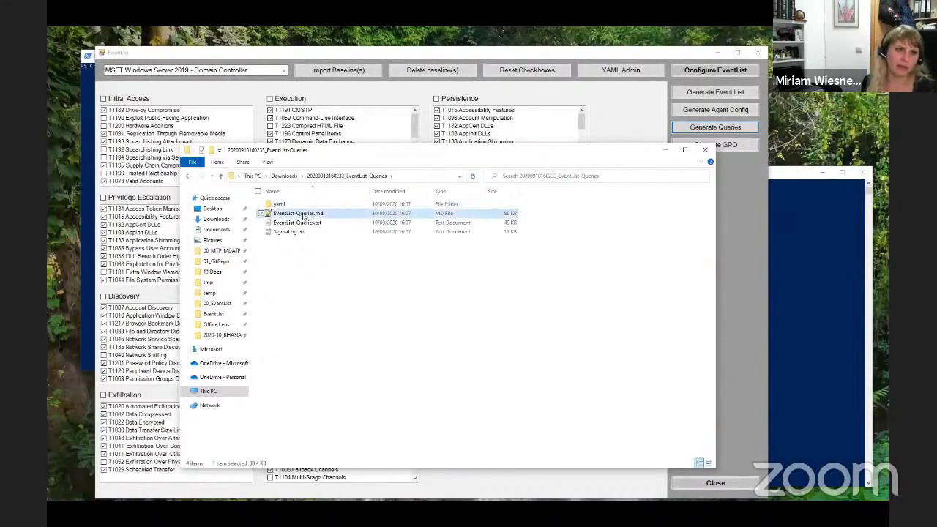
click(296, 222)
click(297, 231)
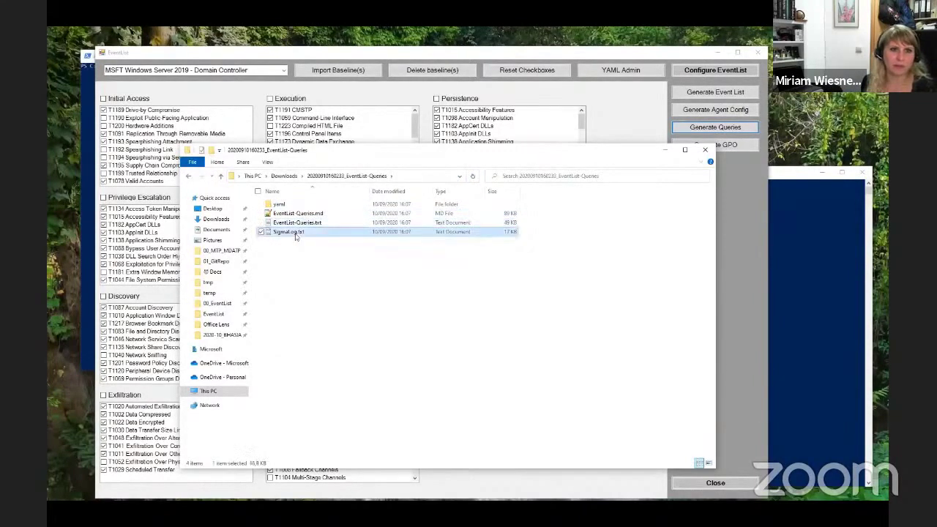
Step: Open EventList-Queries.md and examine the Splunk queries for Admin User Remote Logon and Multiple Failed Logins with Different Accounts from Single Source System
double_click(304, 213)
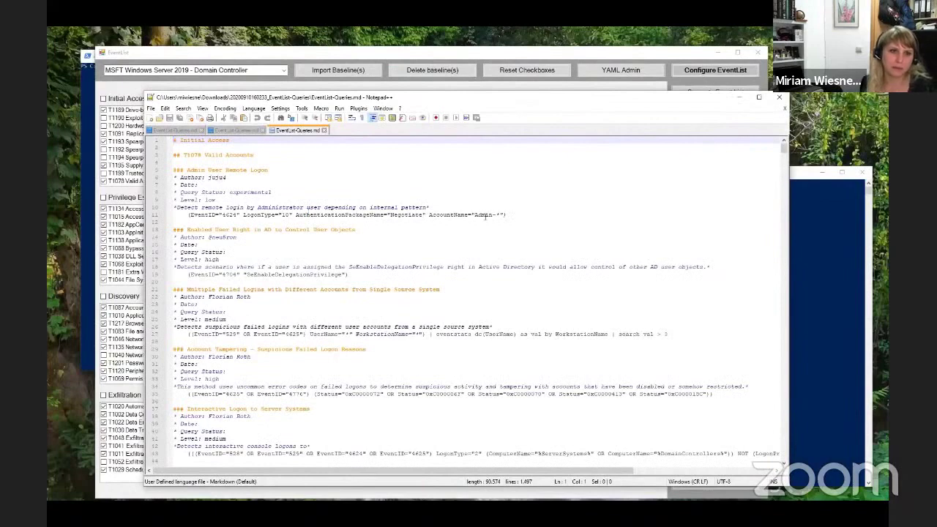
click(523, 215)
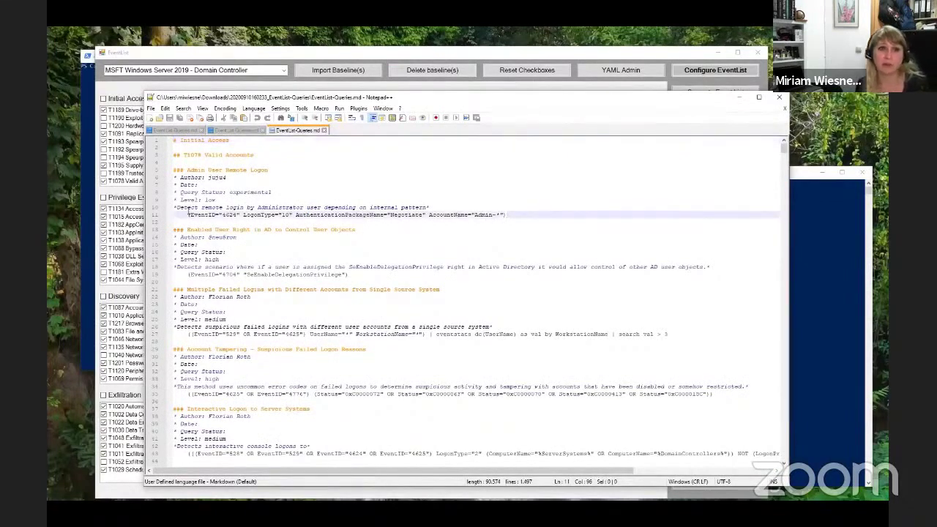
shift+click(188, 215)
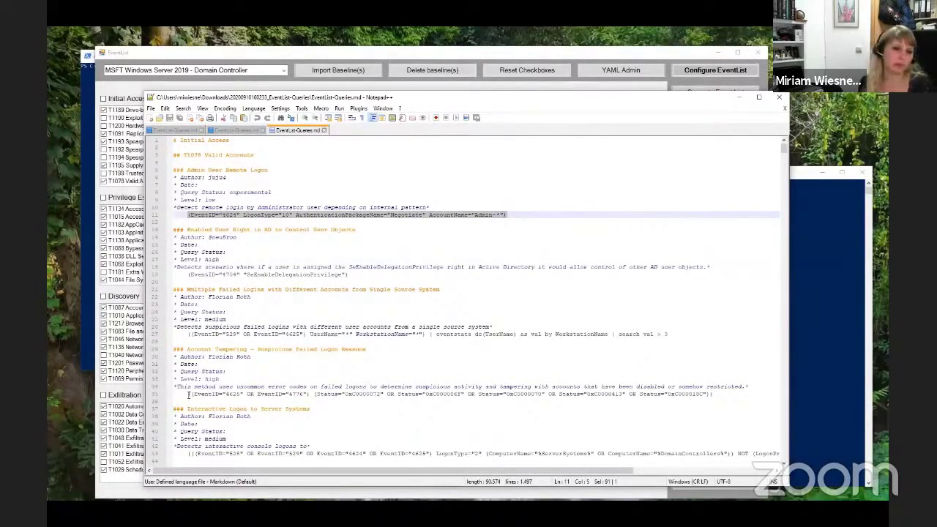
click(688, 333)
shift+click(189, 333)
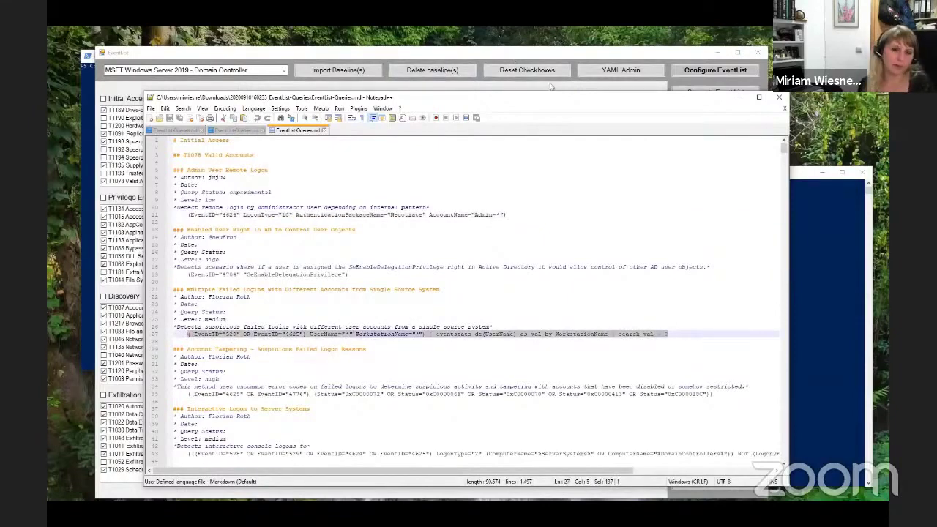
click(737, 96)
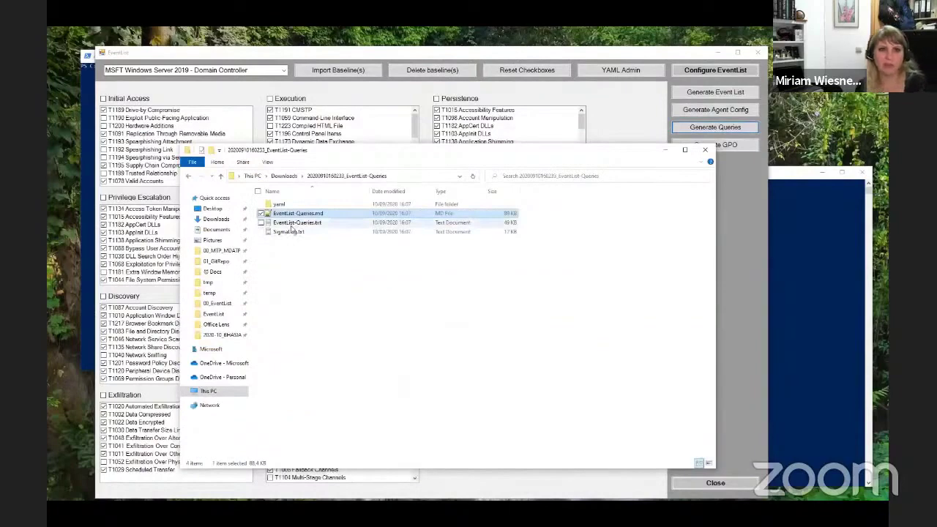
Step: Open EventList-Queries.txt, examine the plain query for Office parent processes such as WINWORD.EXE, and return to the export folder
double_click(290, 223)
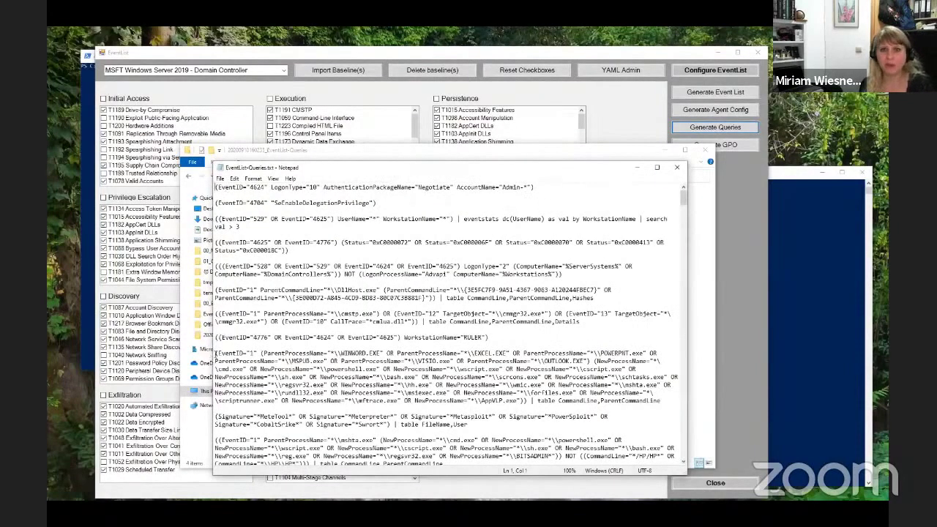
drag(665, 399, 202, 355)
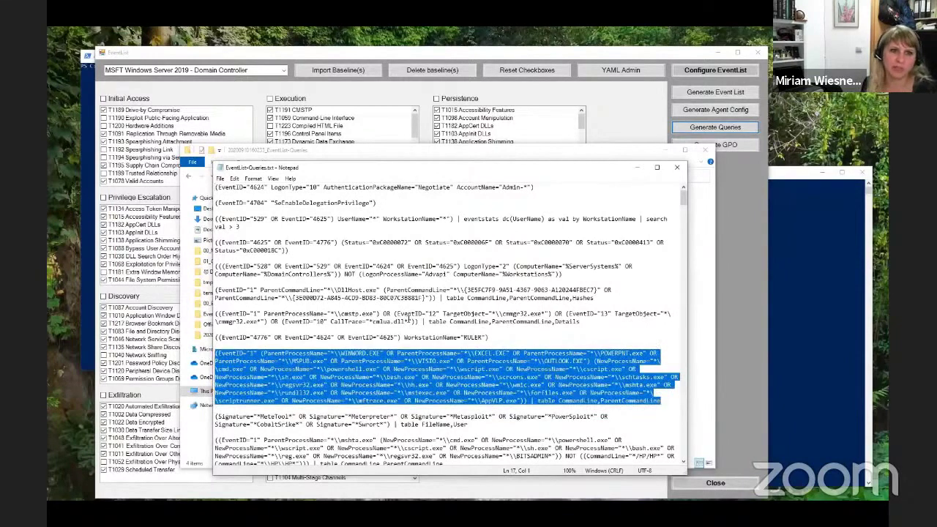
click(427, 292)
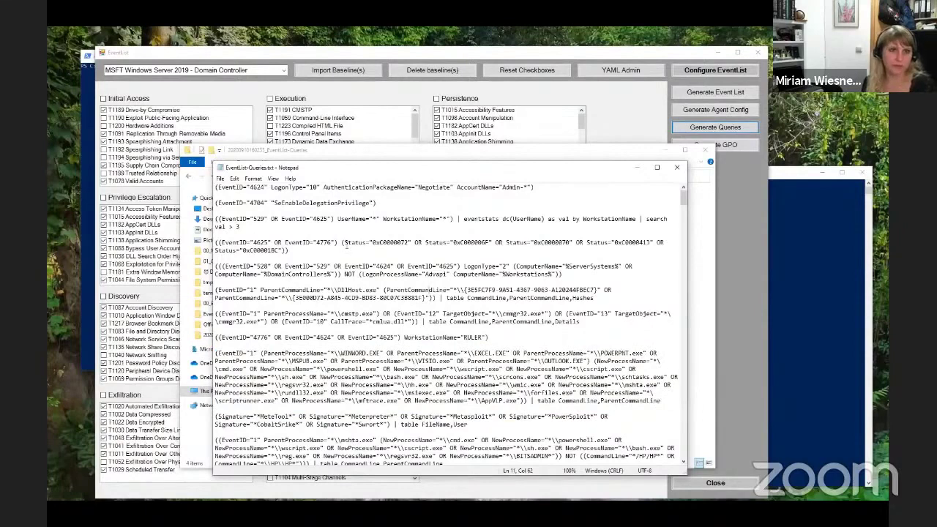
click(329, 150)
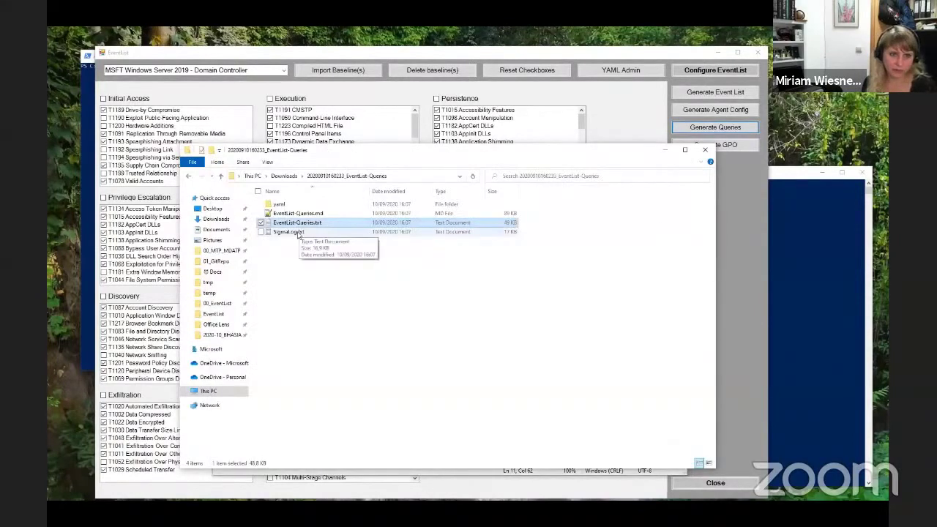
Step: Open SigmaLog.txt and read through the processing log, highlighting the error for the Possible Remote Password Change Through SAMR rule
double_click(296, 232)
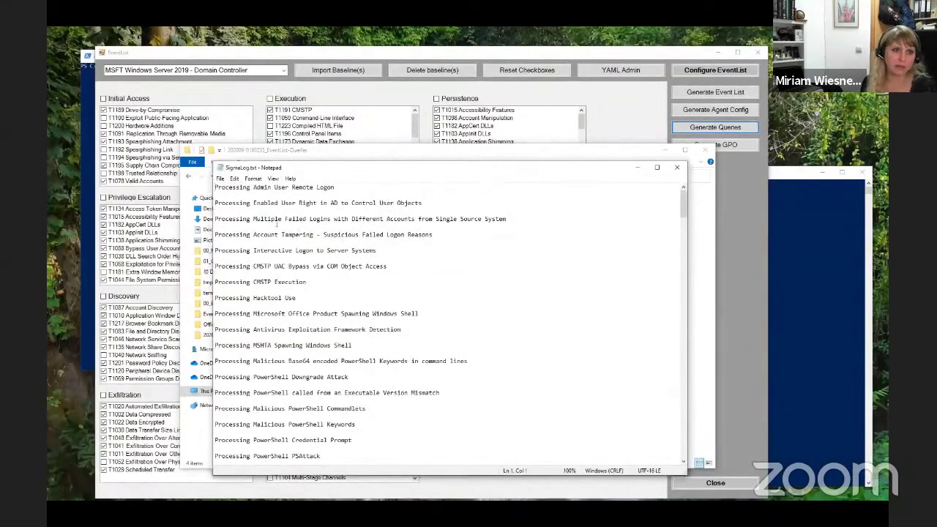
scroll(373, 303, down, 15)
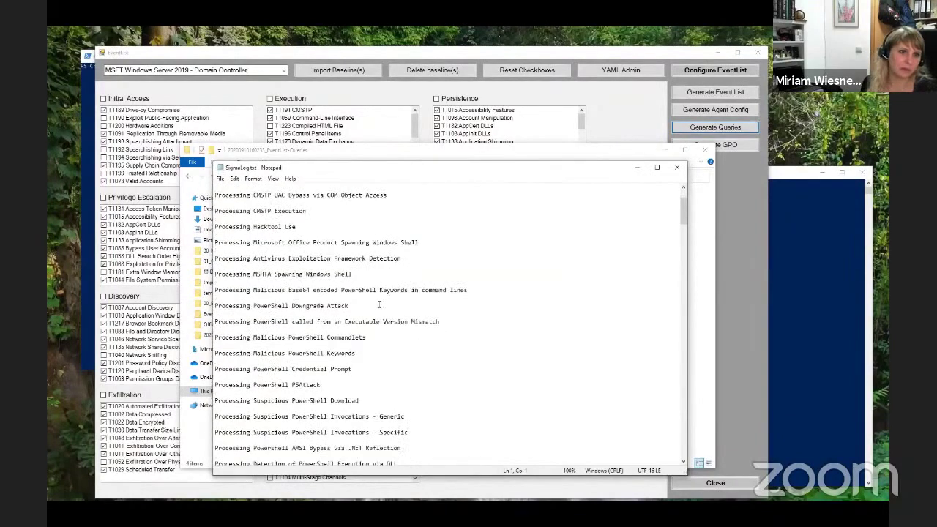
scroll(379, 301, down, 15)
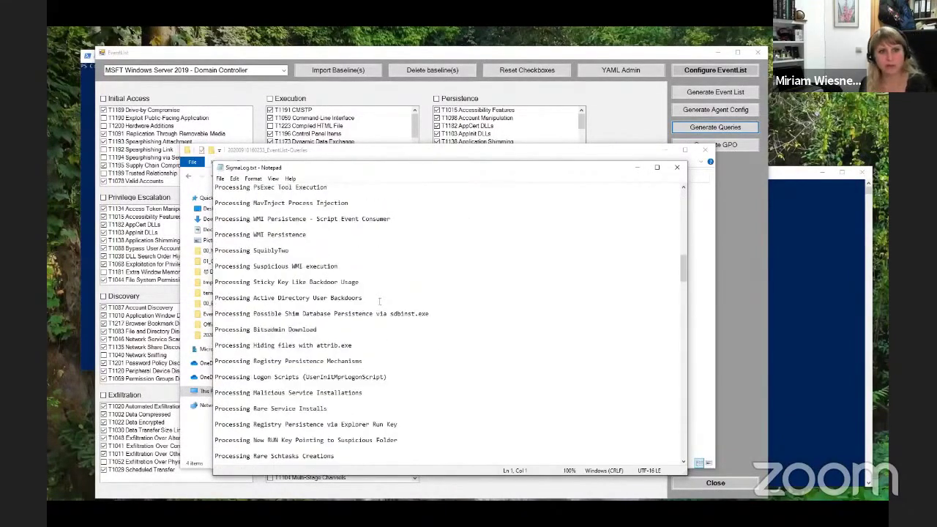
scroll(378, 296, down, 15)
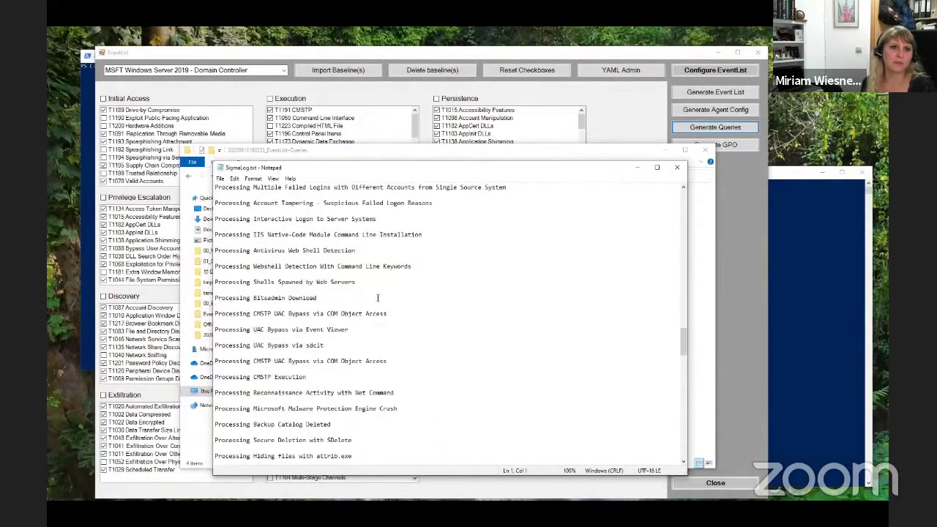
scroll(377, 293, down, 3)
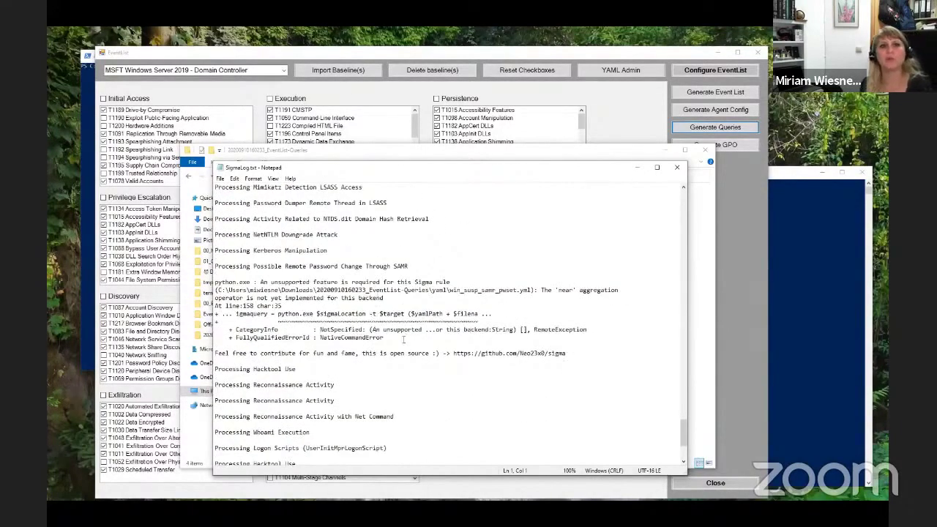
drag(574, 354, 211, 265)
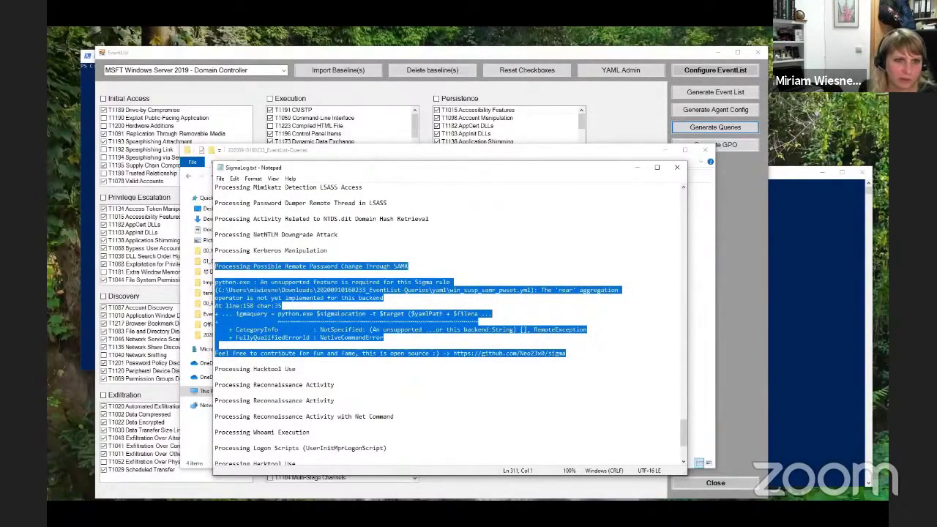
drag(461, 282, 205, 284)
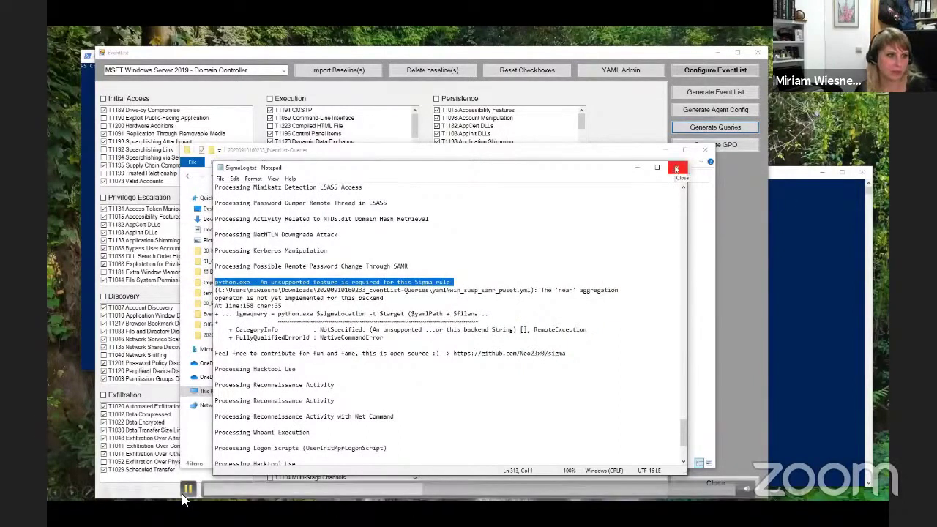
click(187, 490)
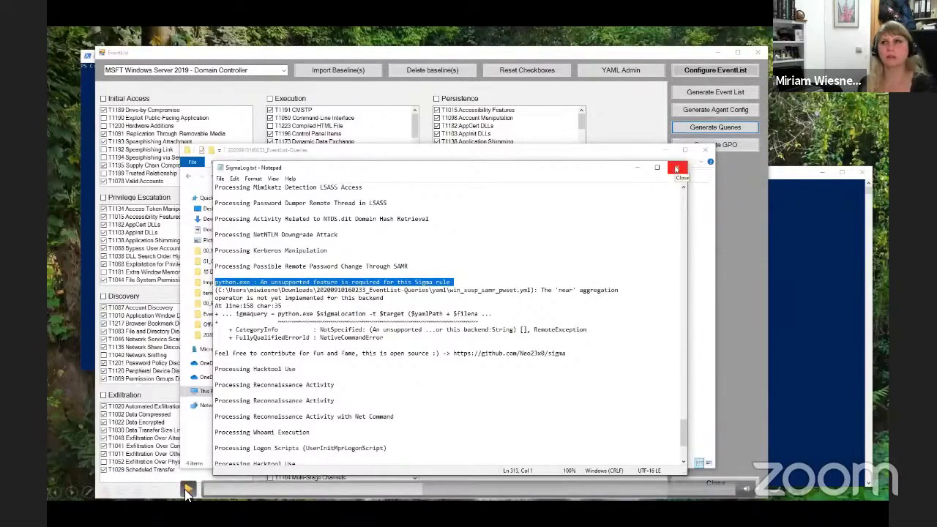